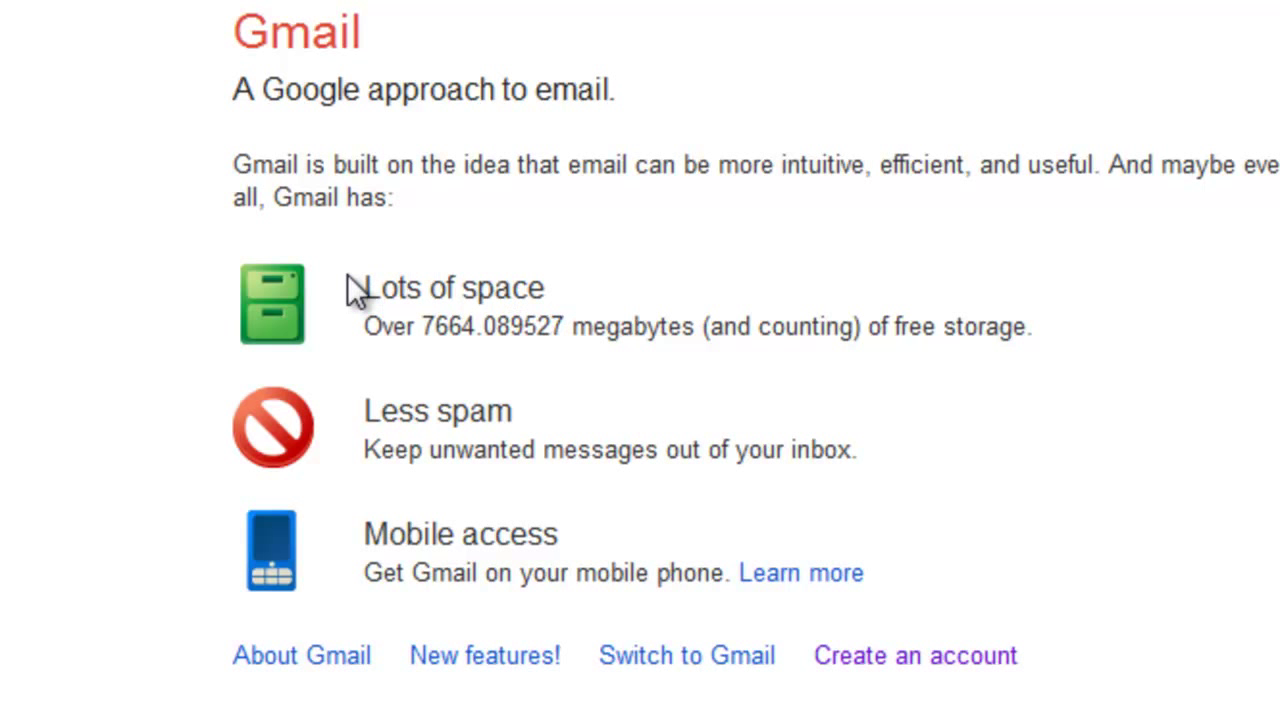
- Highlight the 'Lots of space' storage text on the Gmail welcome page, then clear the highlight
left_click_drag(360, 290, 601, 341)
left_click(601, 341)
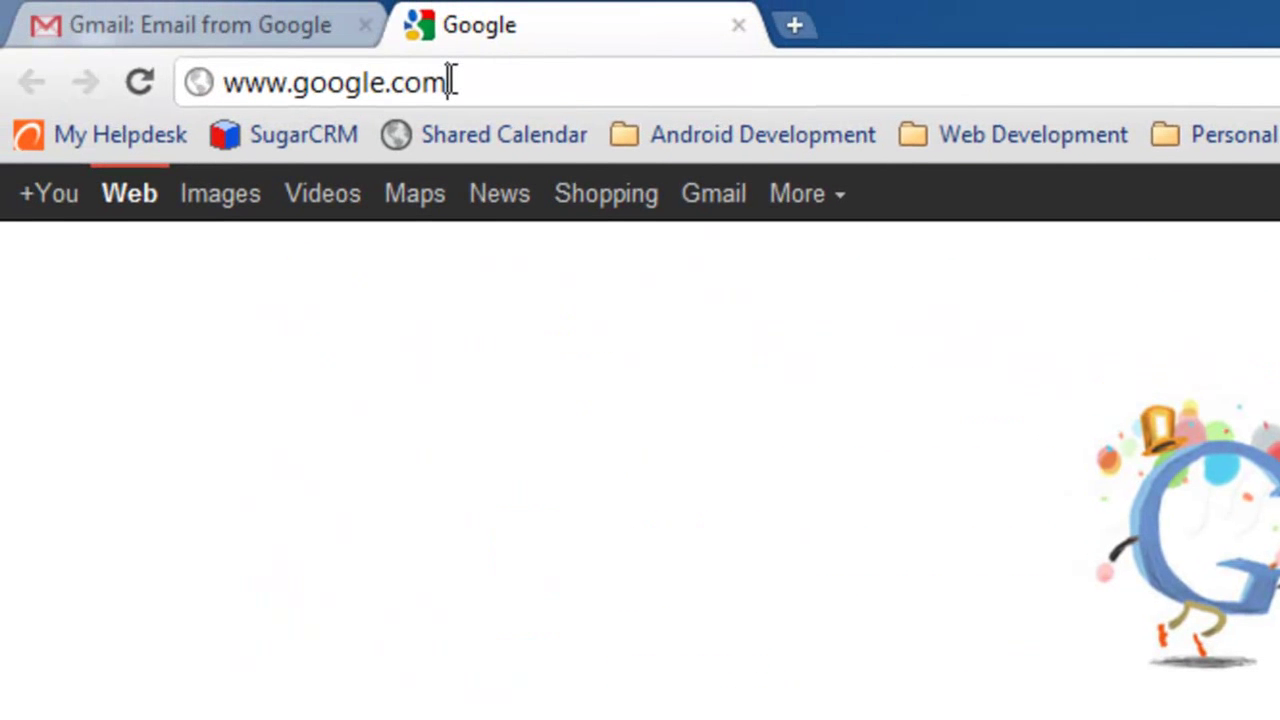
- Go to pcmichiana.com in the address bar
left_click(452, 82)
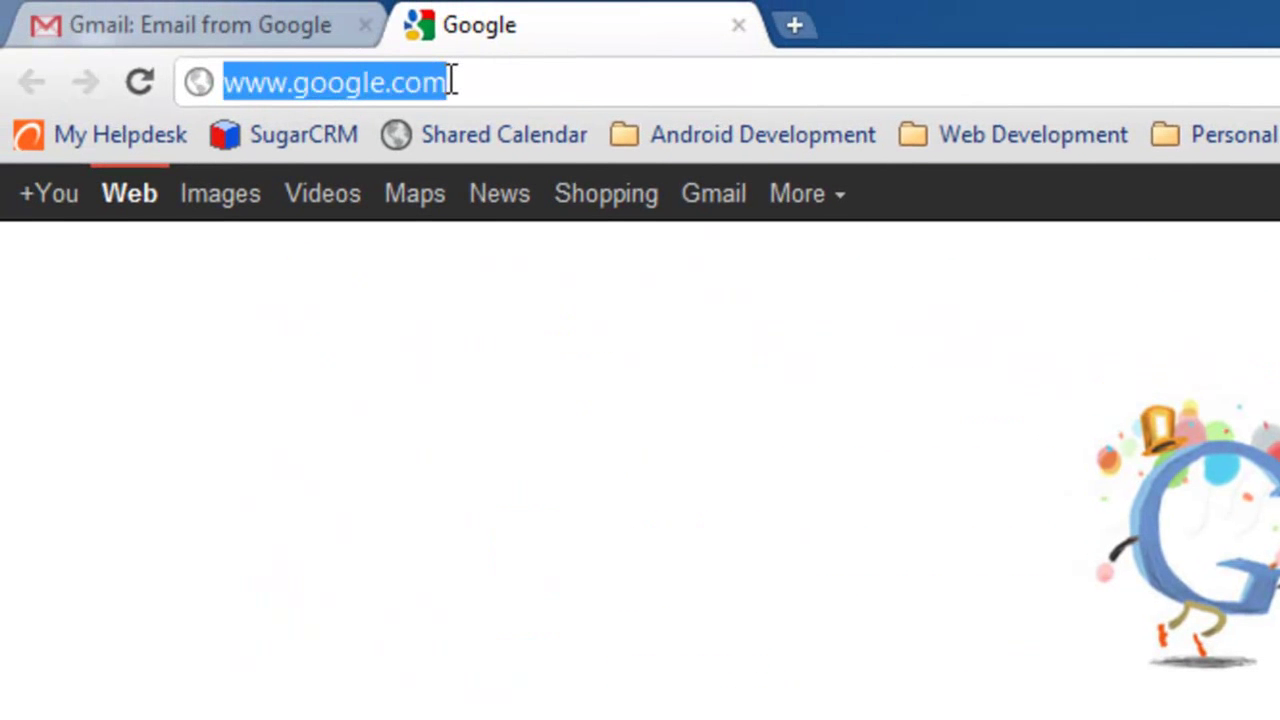
type("pcmichiana.com")
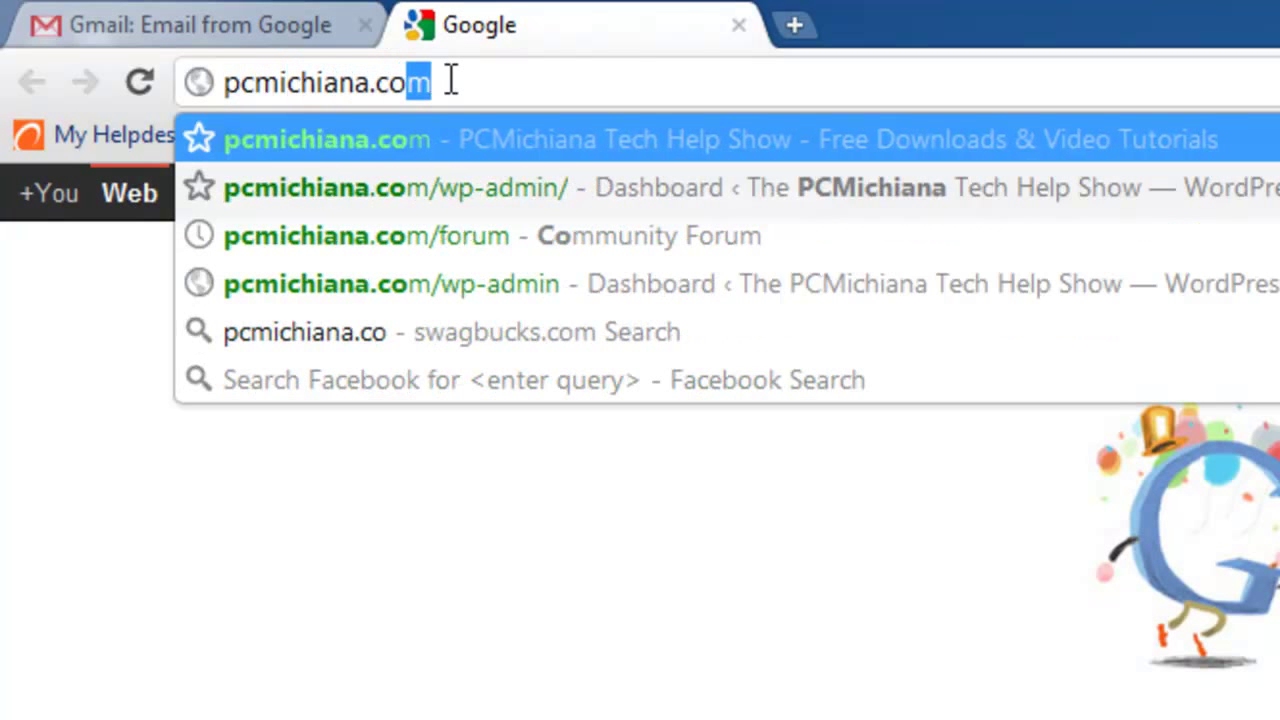
key("Return")
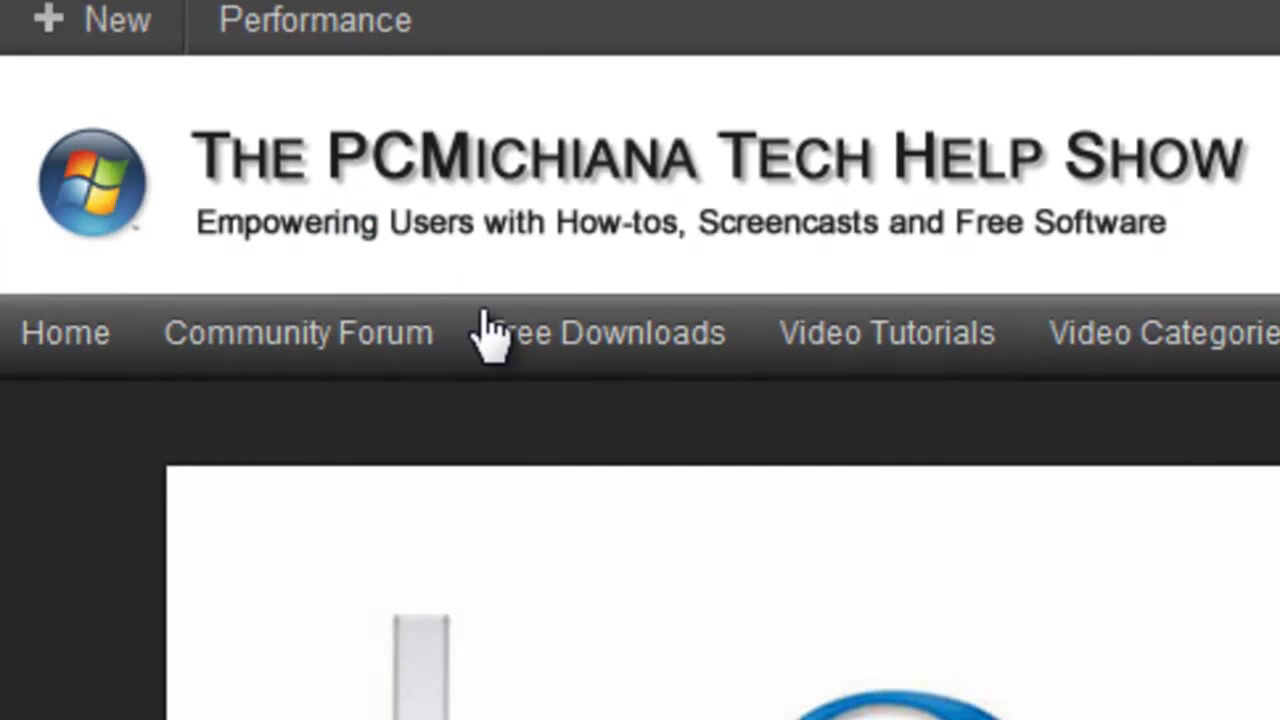
- Open the site's Free Downloads page and scroll down to the Office Tools section
left_click(540, 360)
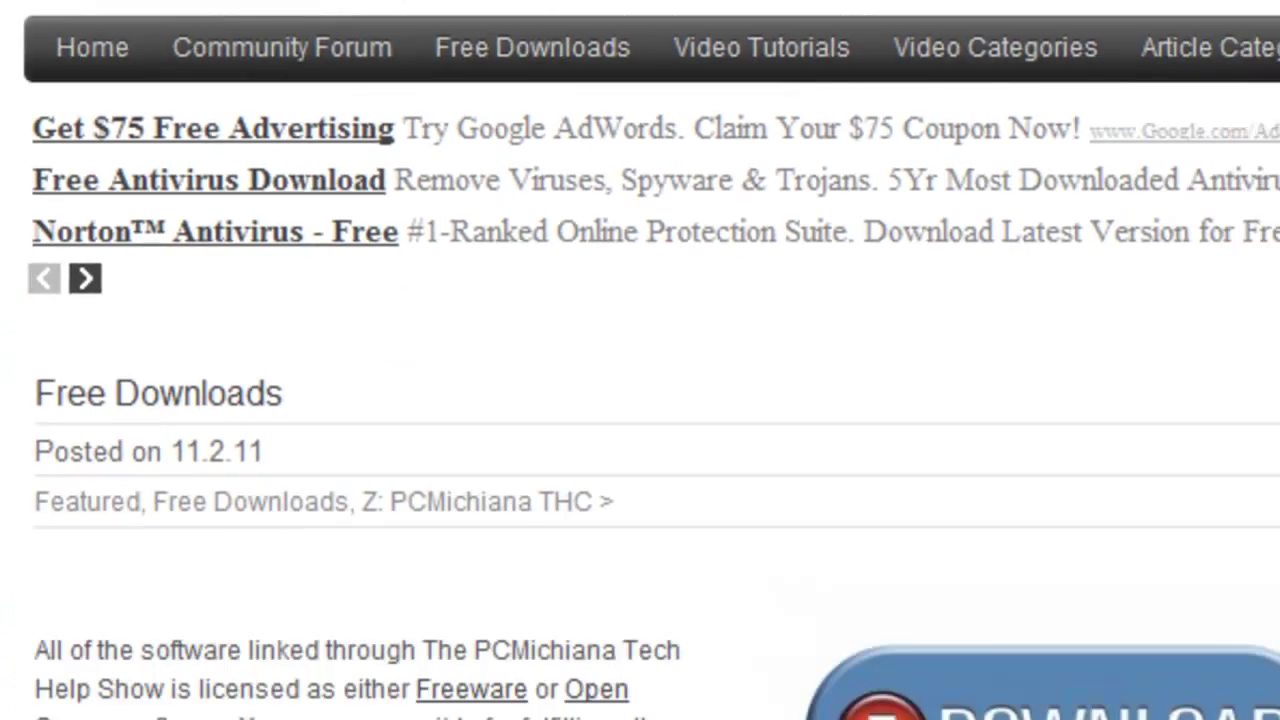
scroll(508, 477, "down", 3)
scroll(505, 480, "down", 4)
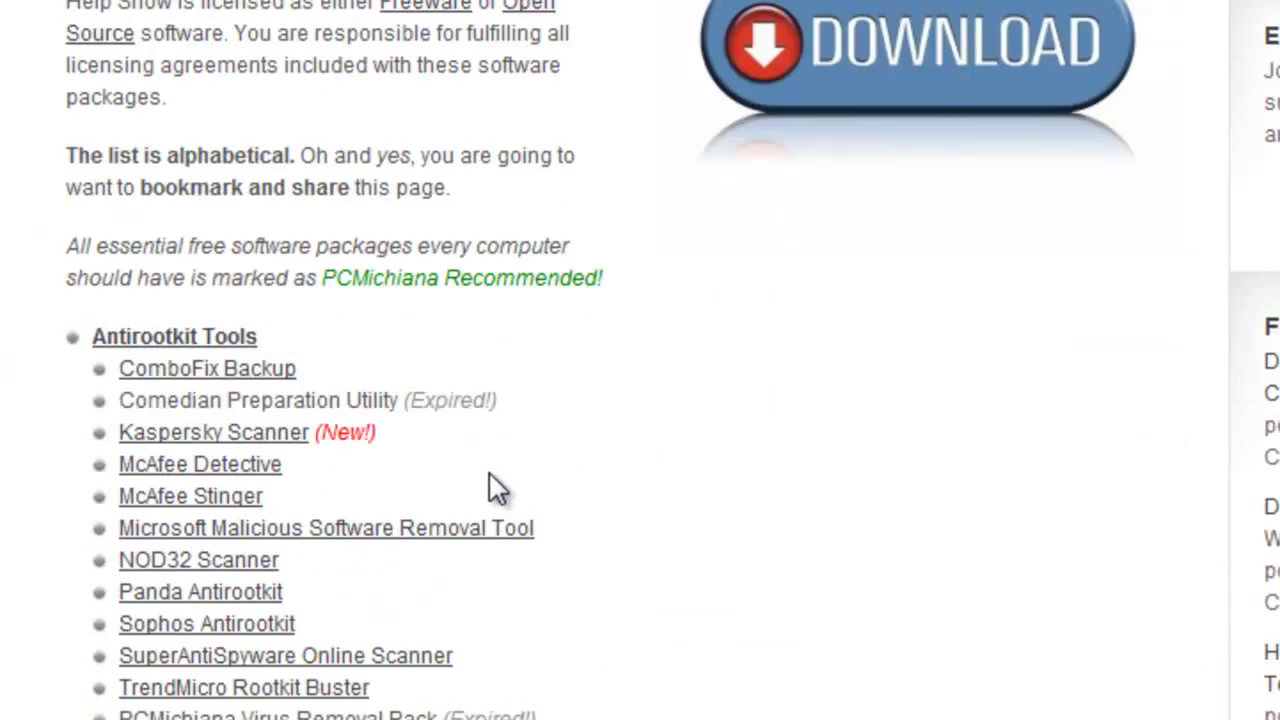
scroll(490, 485, "down", 15)
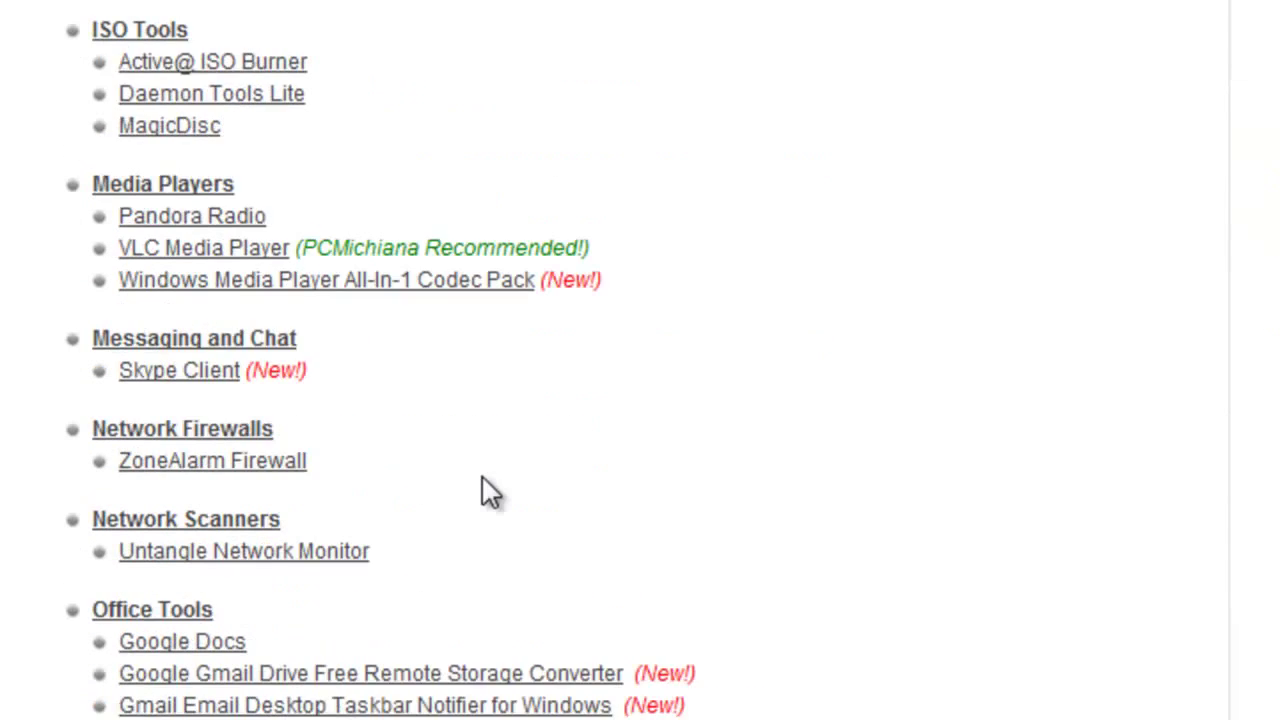
scroll(483, 493, "down", 2)
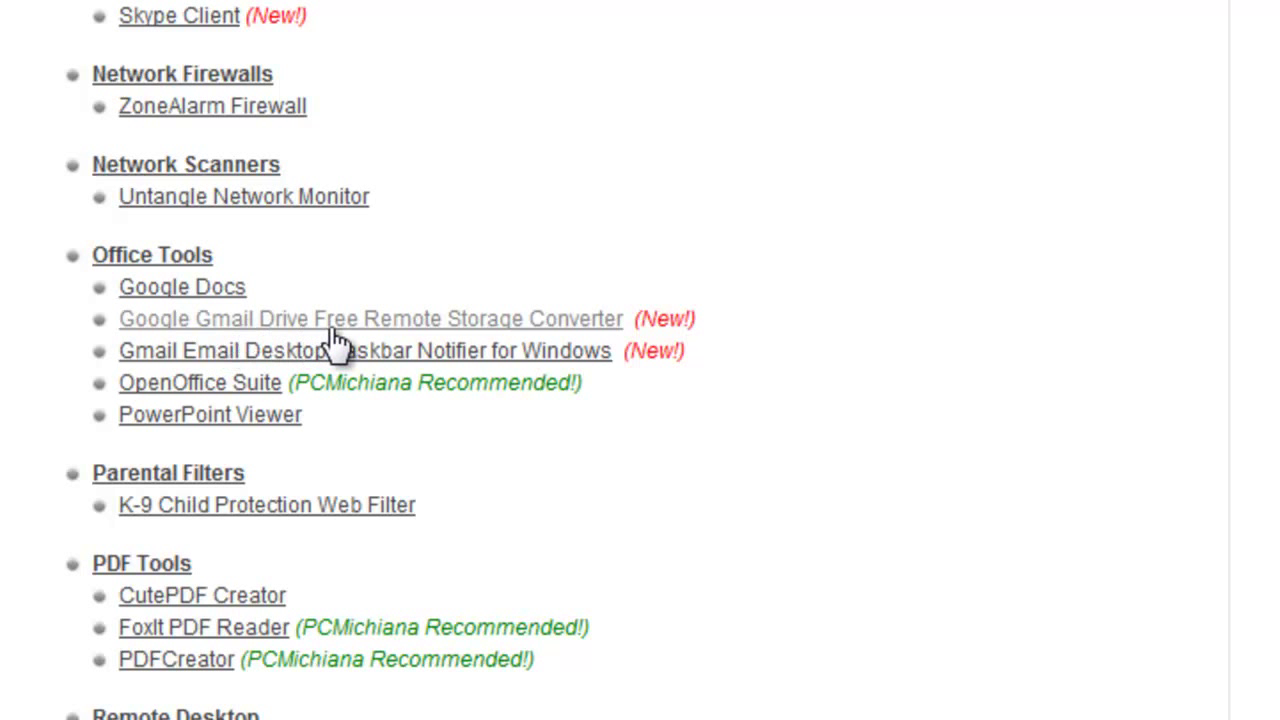
- Follow the Google Gmail Drive post through to the GMail Drive 1.0.18 download page
left_click(420, 330)
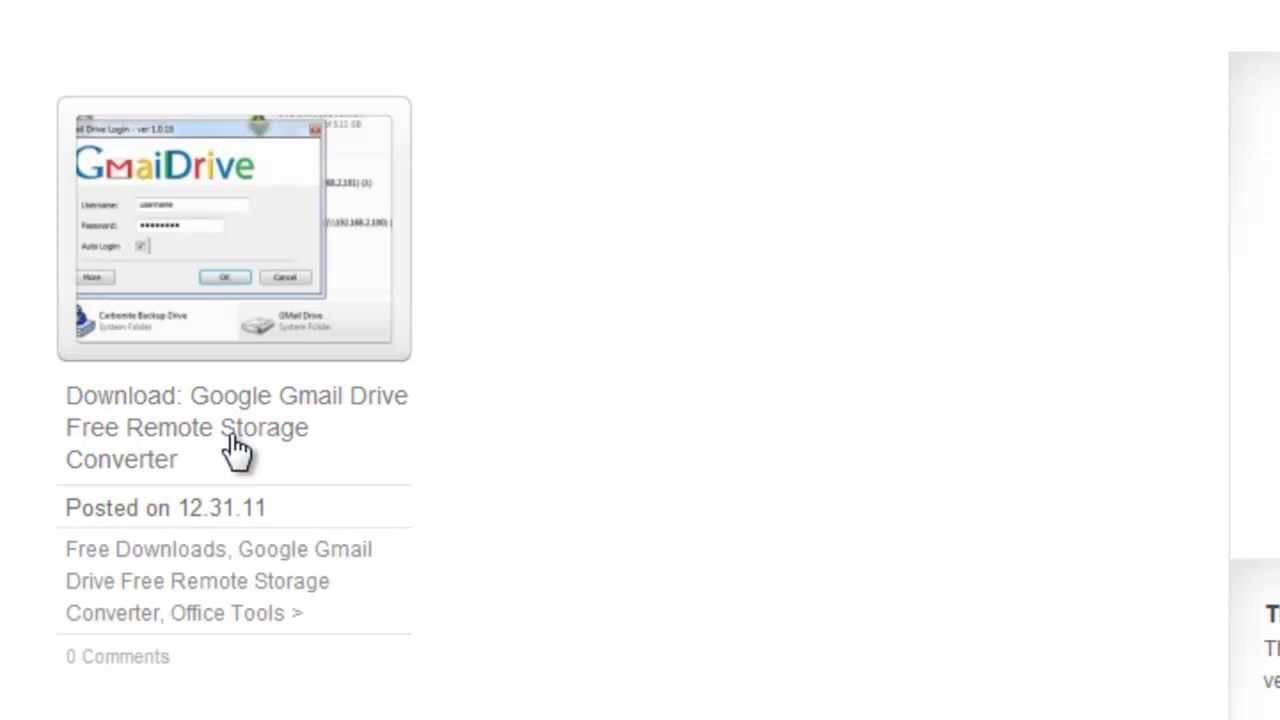
left_click(232, 455)
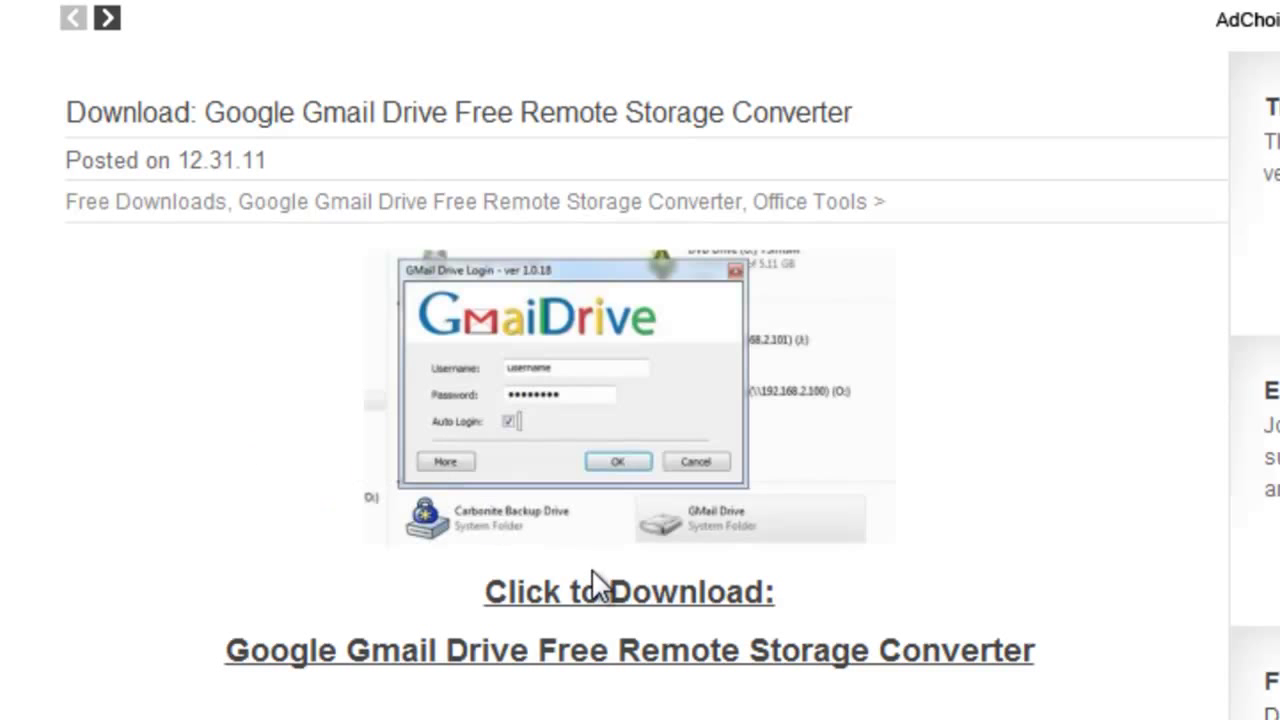
left_click(648, 598)
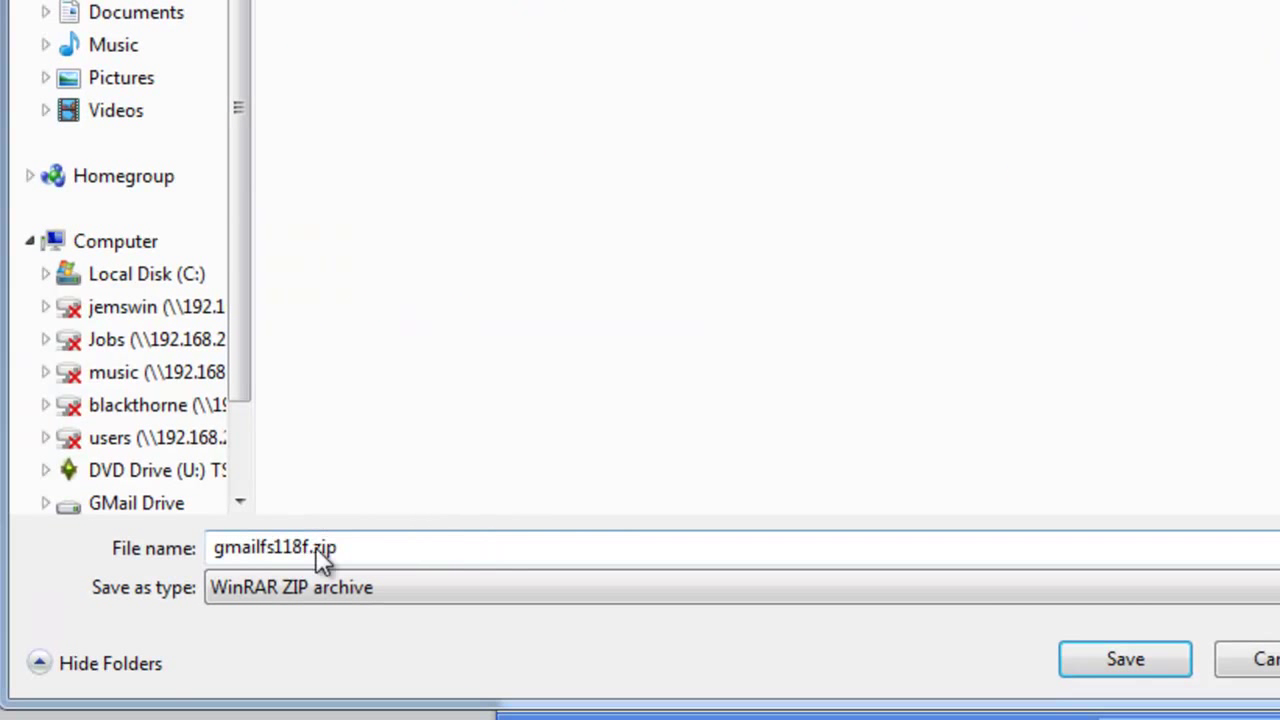
- Save gmailfs118f.zip and extract Setup.exe plus the four GMailFS files from WinRAR to the desktop
left_click(1100, 672)
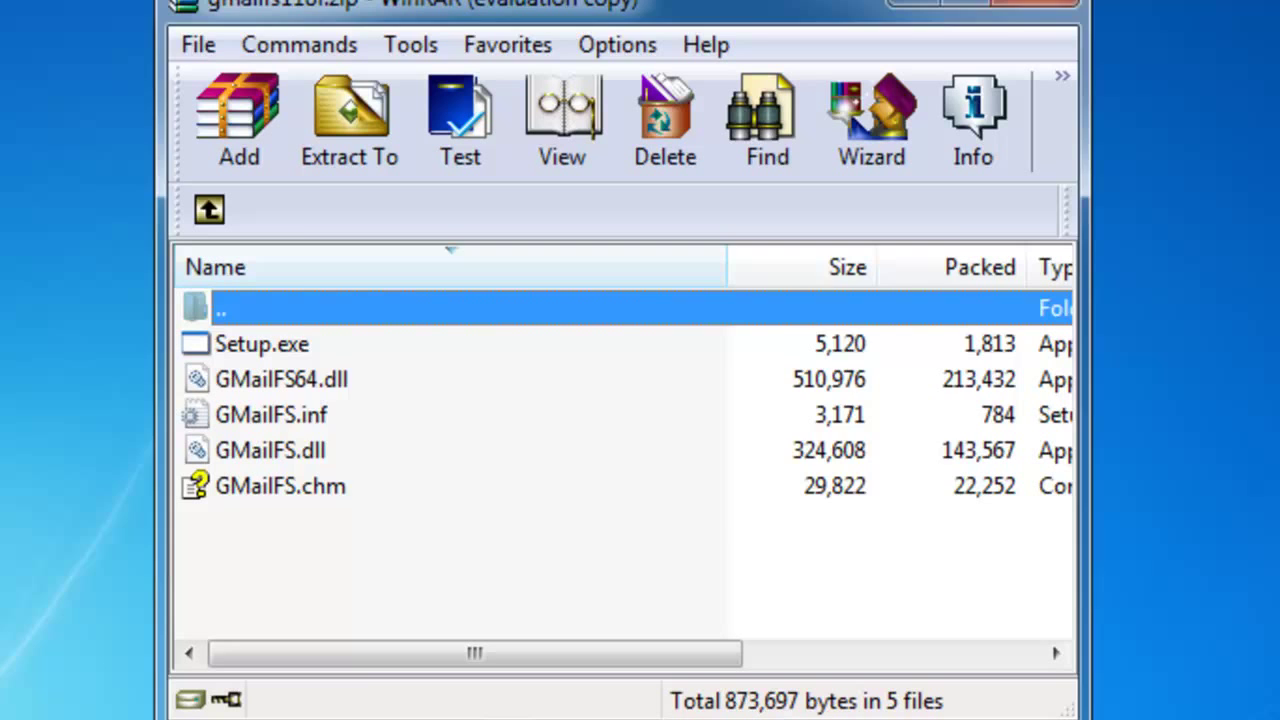
left_click(816, 374)
left_click(330, 520)
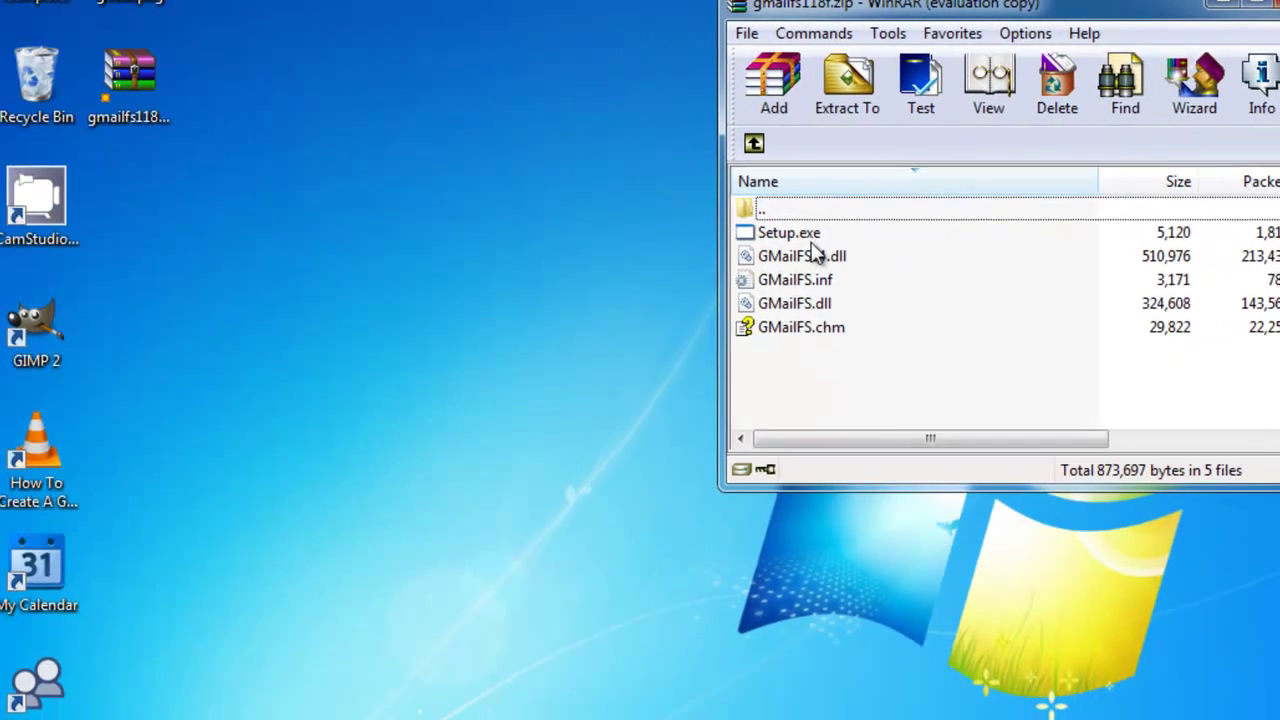
left_click_drag(840, 360, 774, 251)
left_click(836, 372)
left_click_drag(836, 372, 283, 205)
left_click(308, 232)
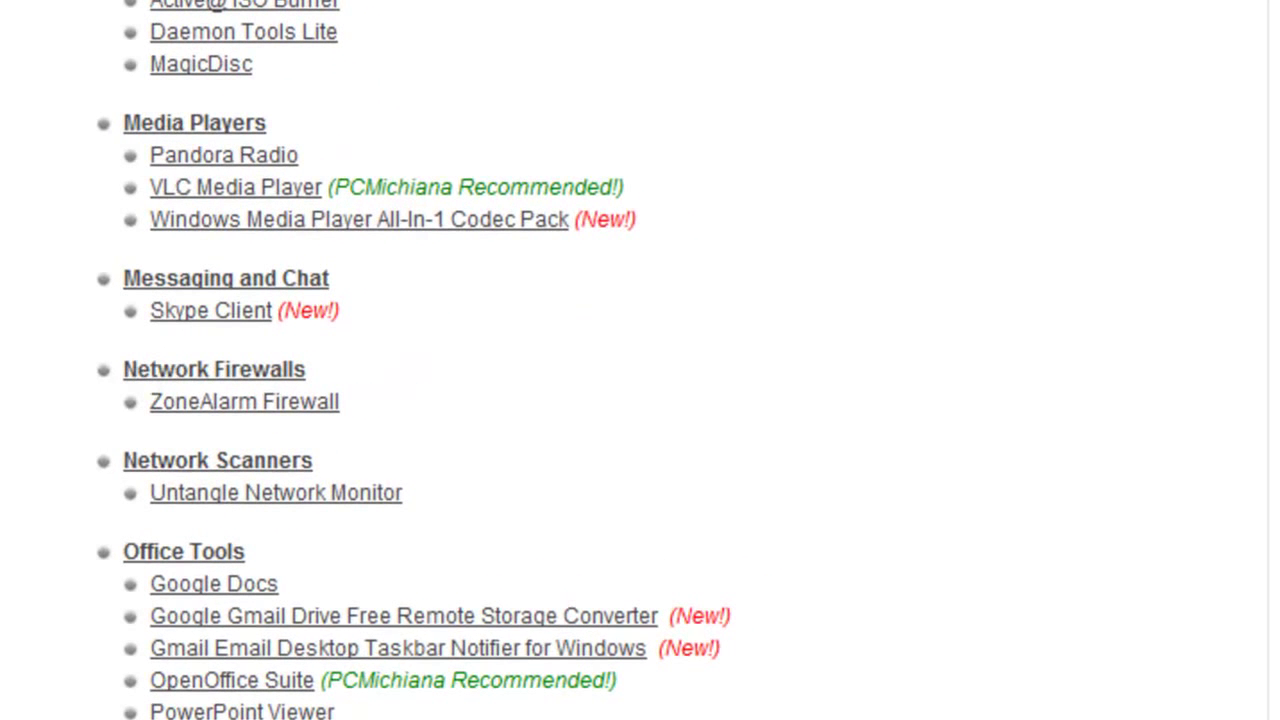
- Scroll down and back up through the Free Downloads list
scroll(640, 360, "down", 4)
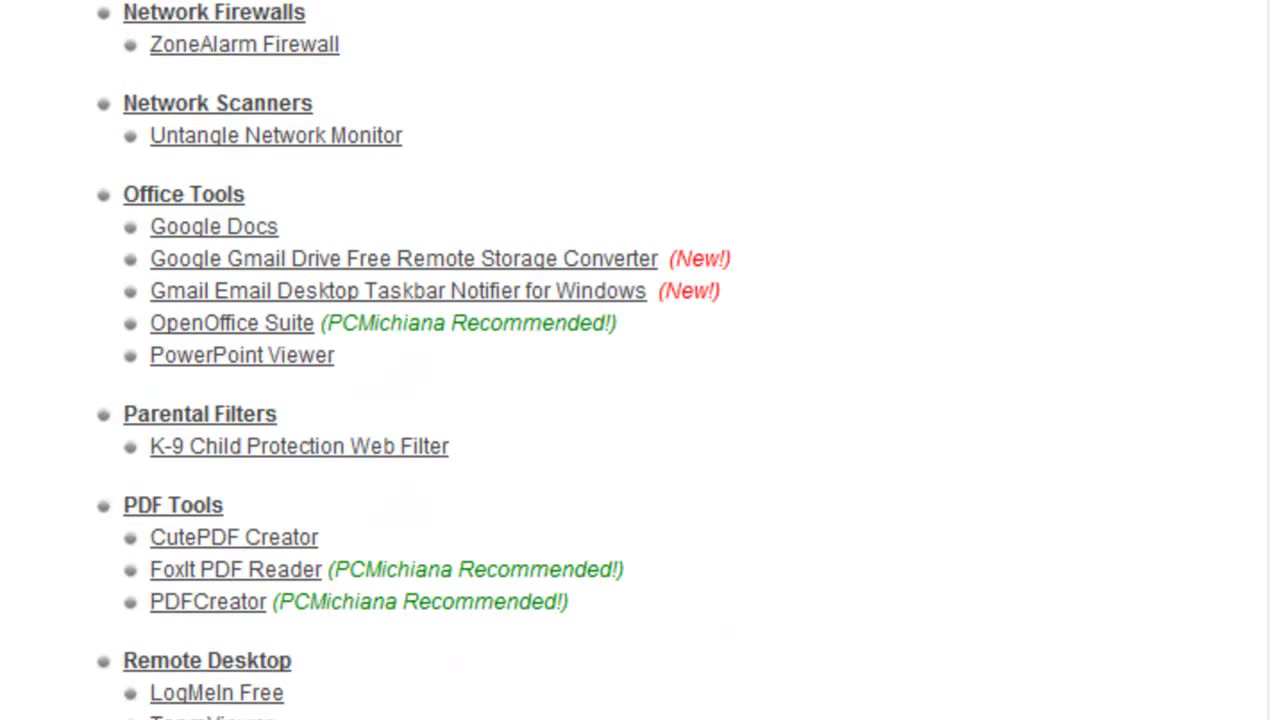
scroll(640, 360, "down", 4)
scroll(640, 360, "up", 10)
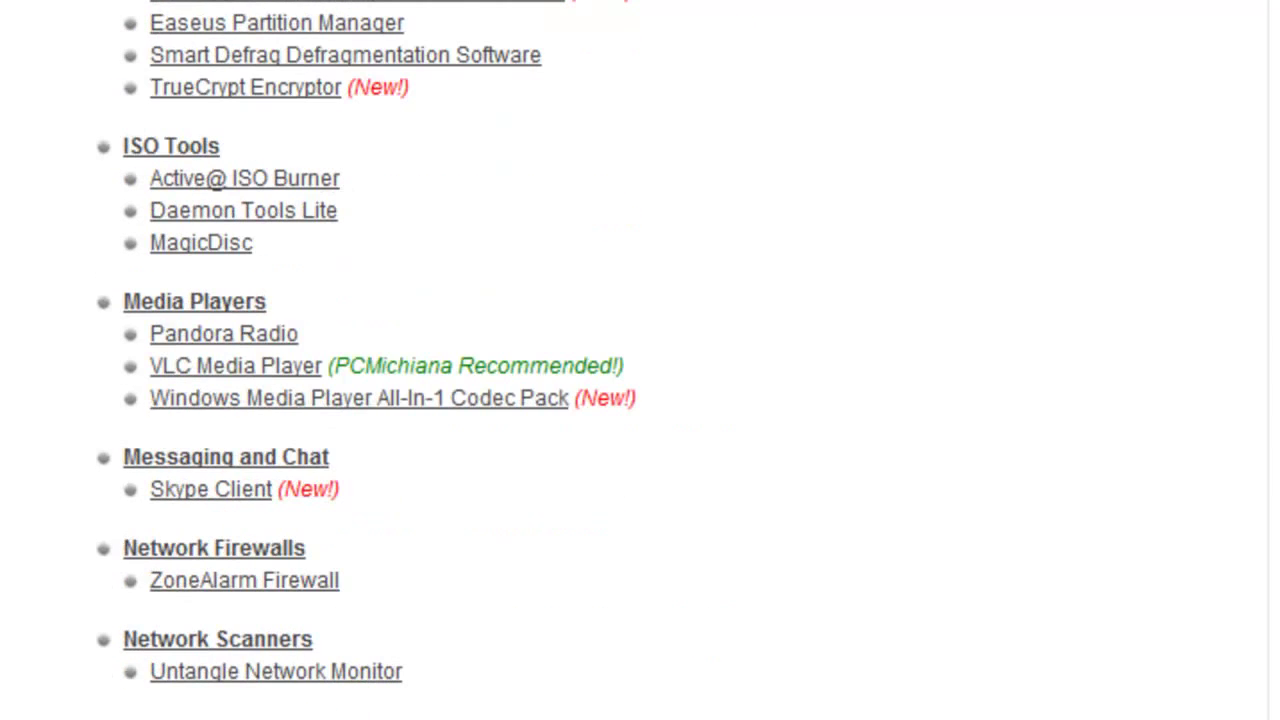
scroll(640, 360, "up", 6)
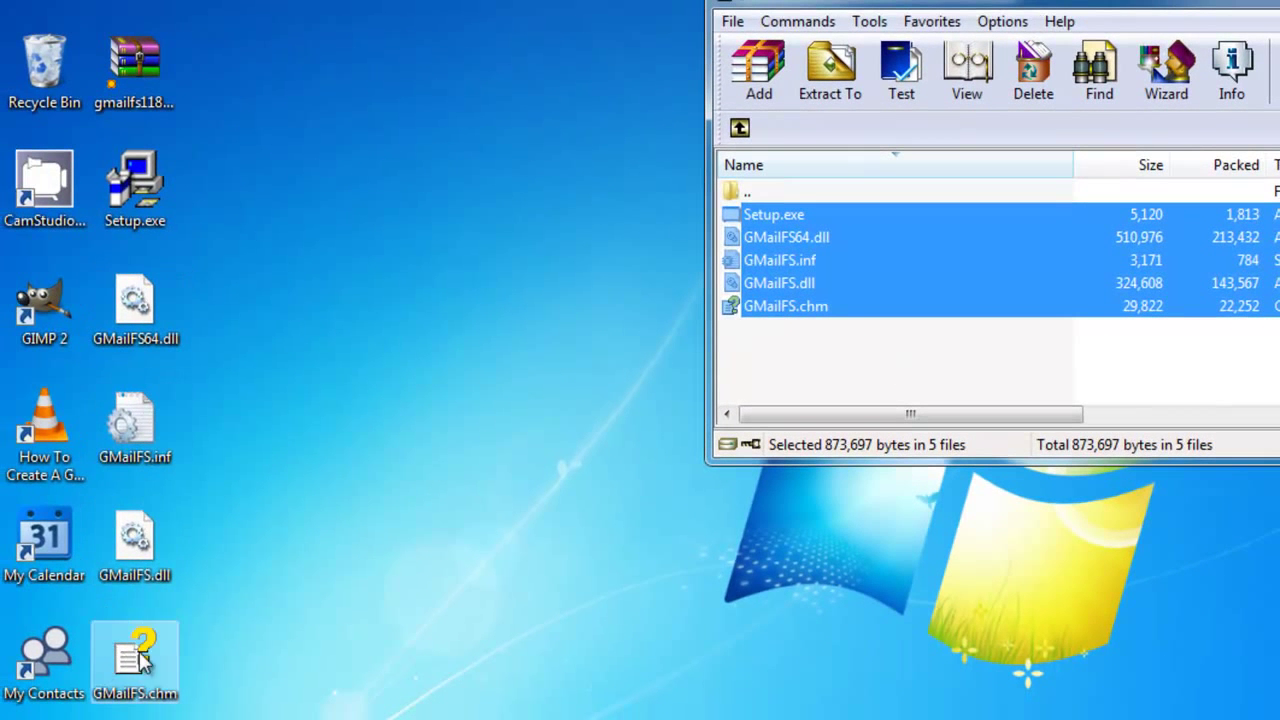
- Run the GMail Drive installer from the desktop, read through its readme, and close it
double_click(140, 205)
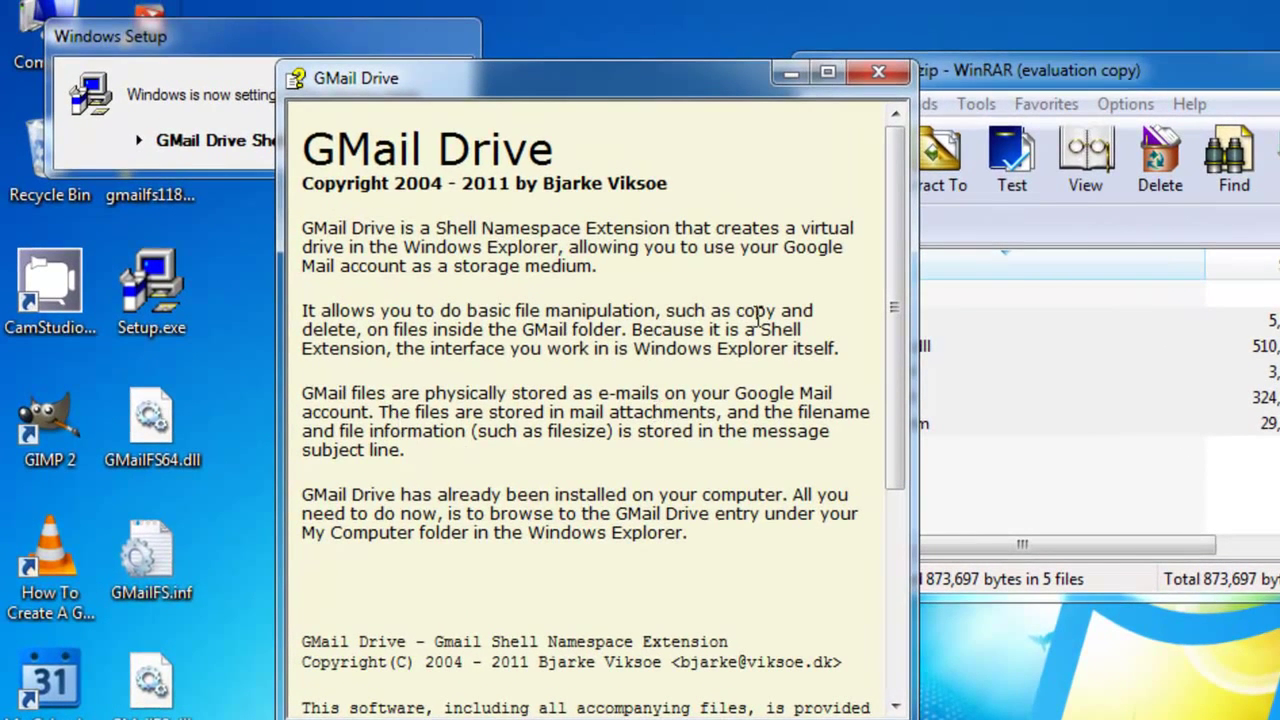
left_click_drag(304, 247, 634, 550)
left_click(637, 550)
left_click_drag(894, 320, 879, 602)
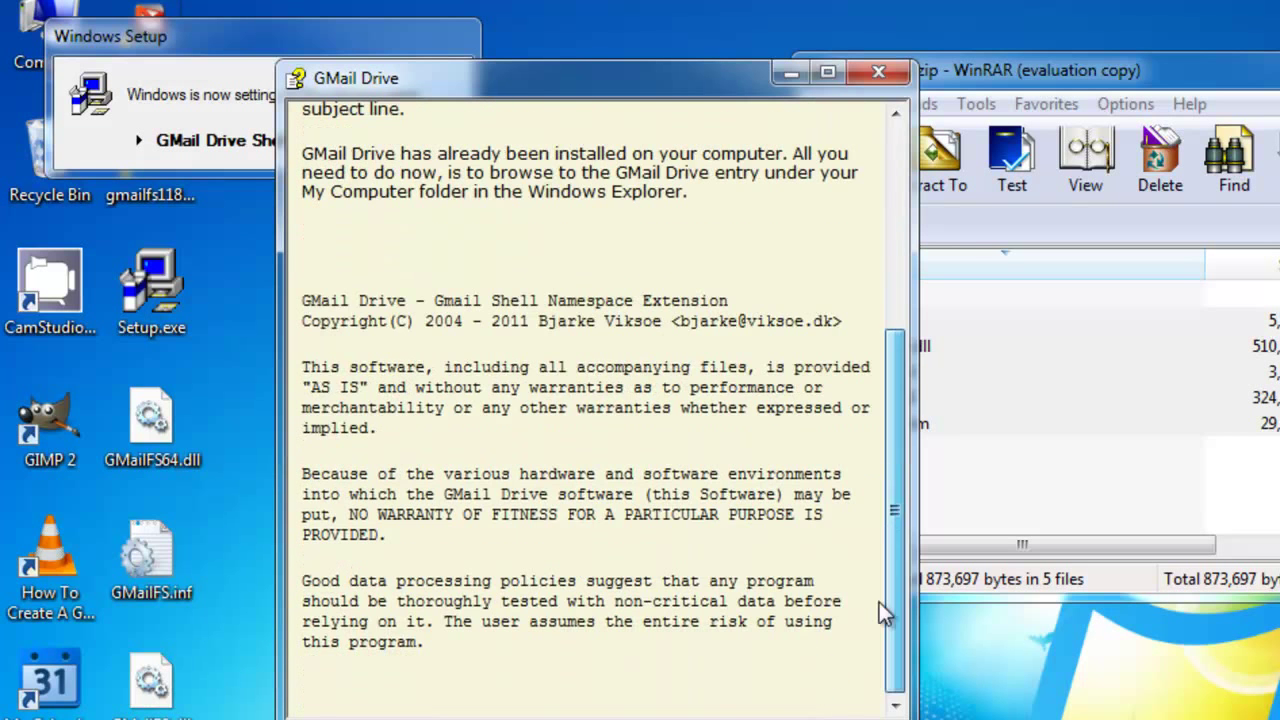
left_click(901, 76)
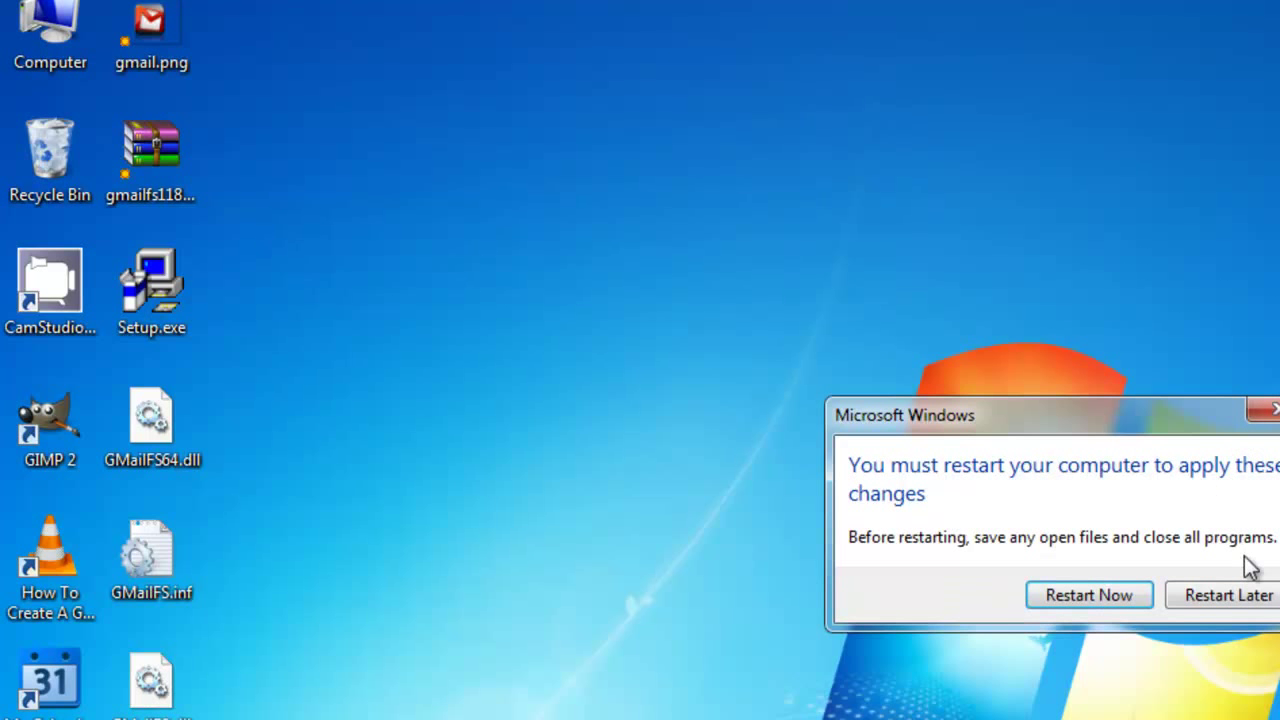
- Choose Restart Later, open Computer from the Start menu, and select the GMail Drive entry
left_click(1229, 598)
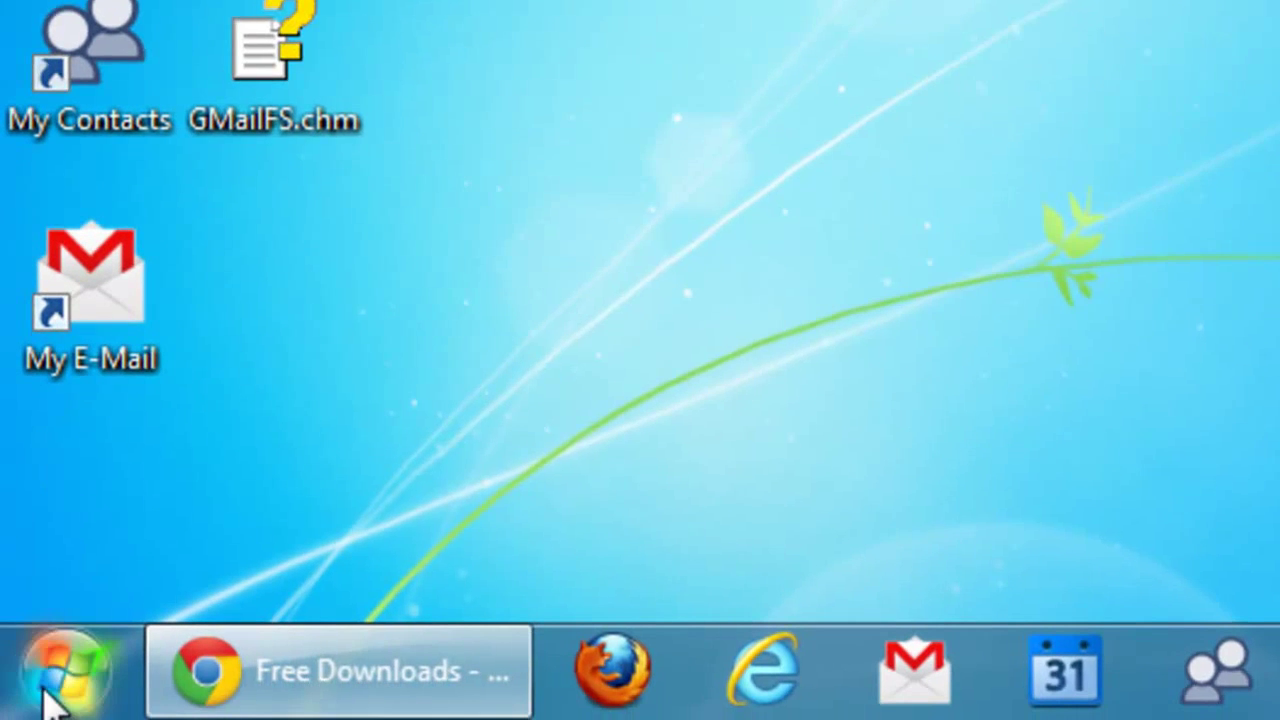
left_click(55, 700)
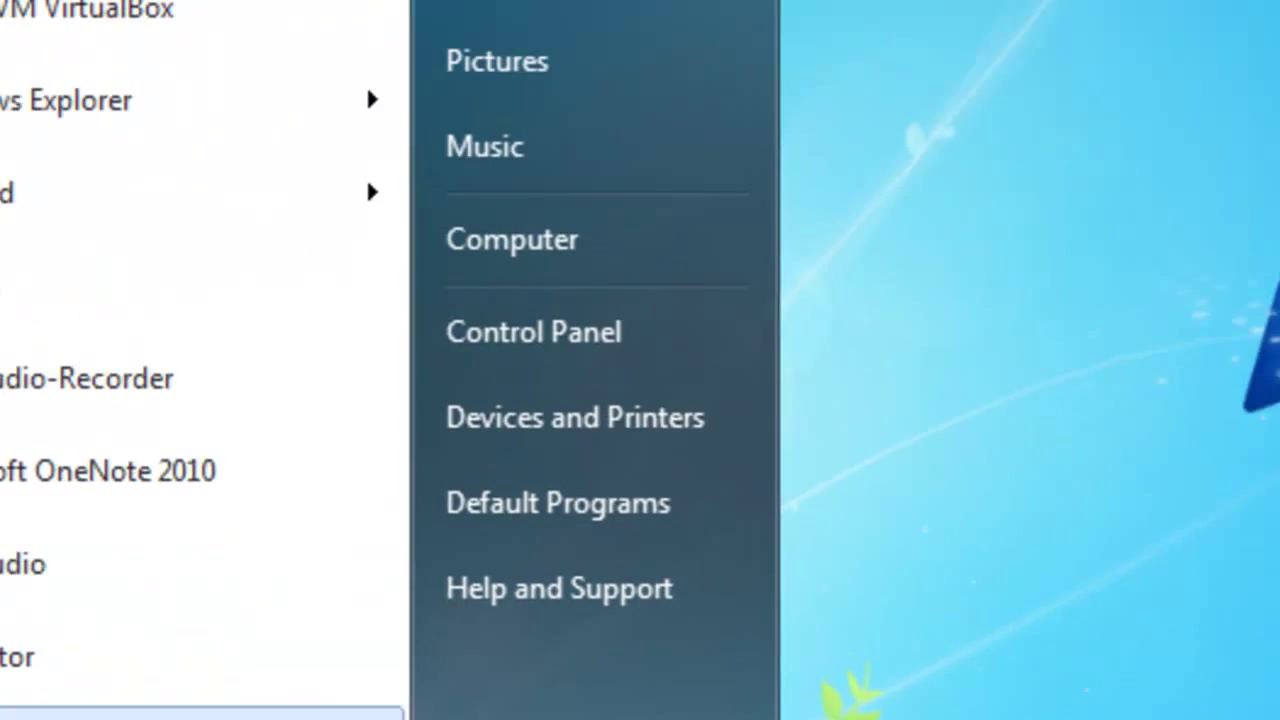
left_click(515, 262)
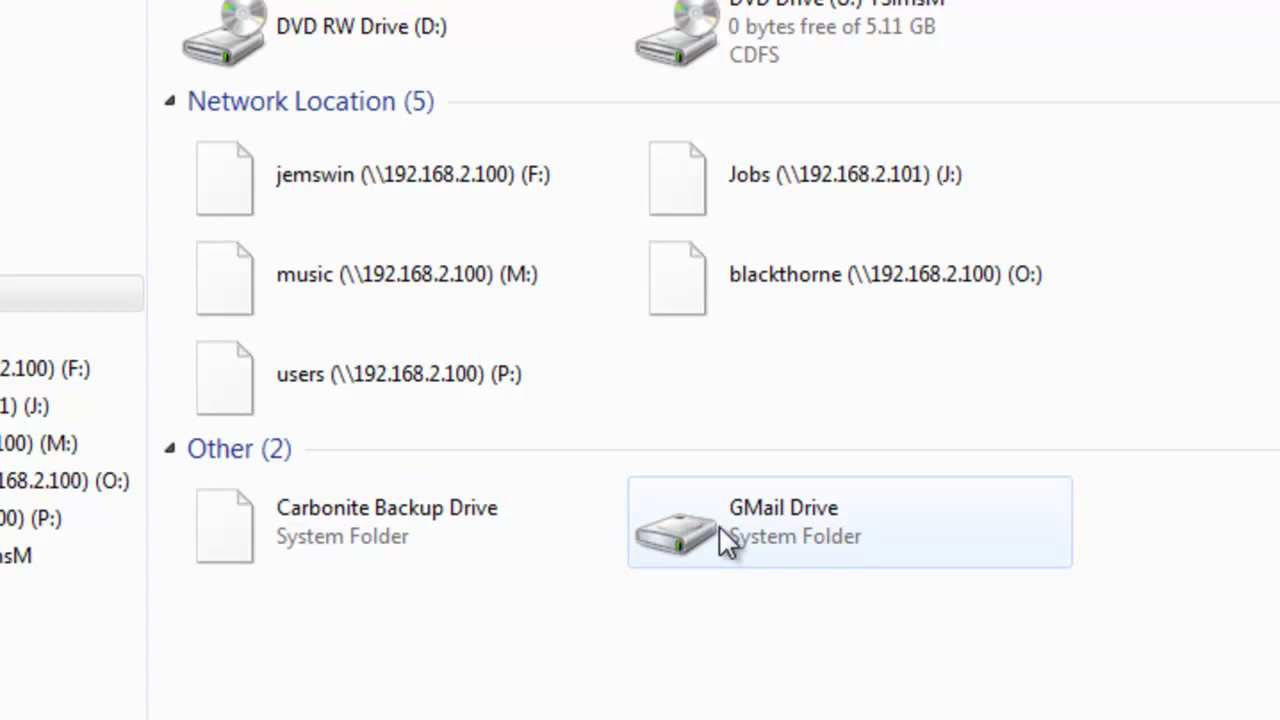
left_click(737, 522)
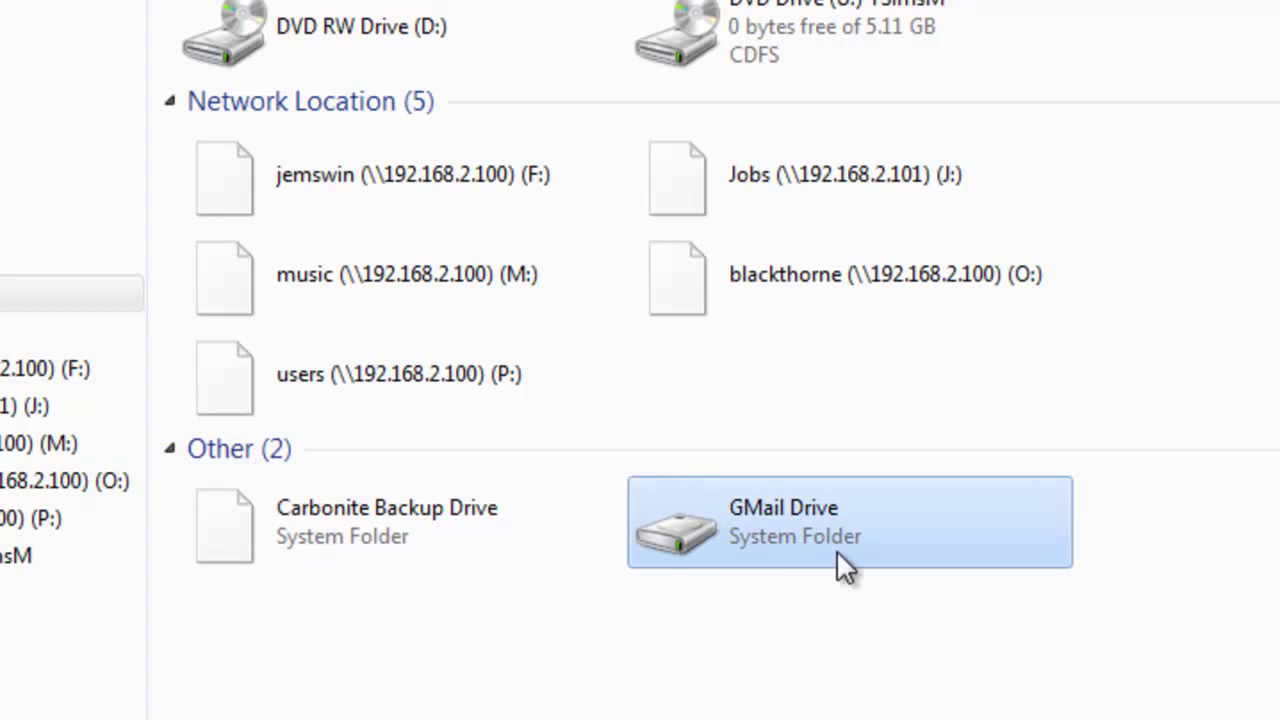
- Log in to GMail Drive via Login As... with the Gmail account username and password
right_click(758, 540)
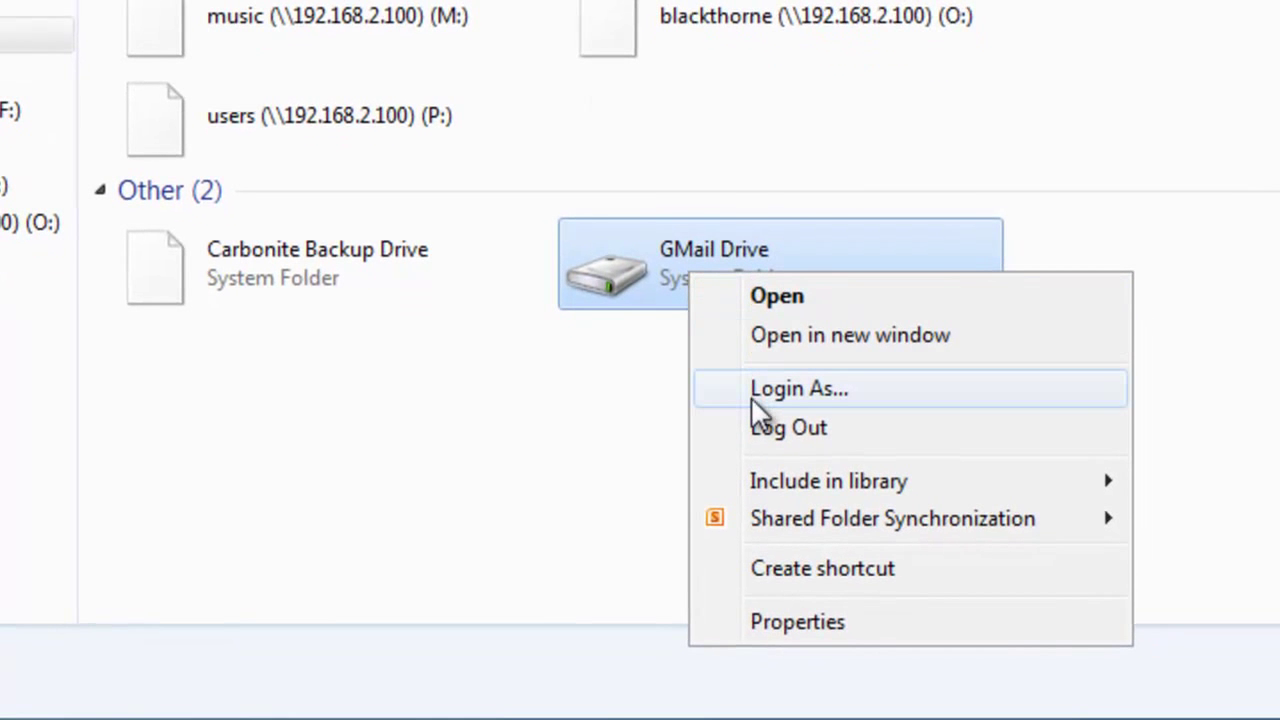
left_click(751, 390)
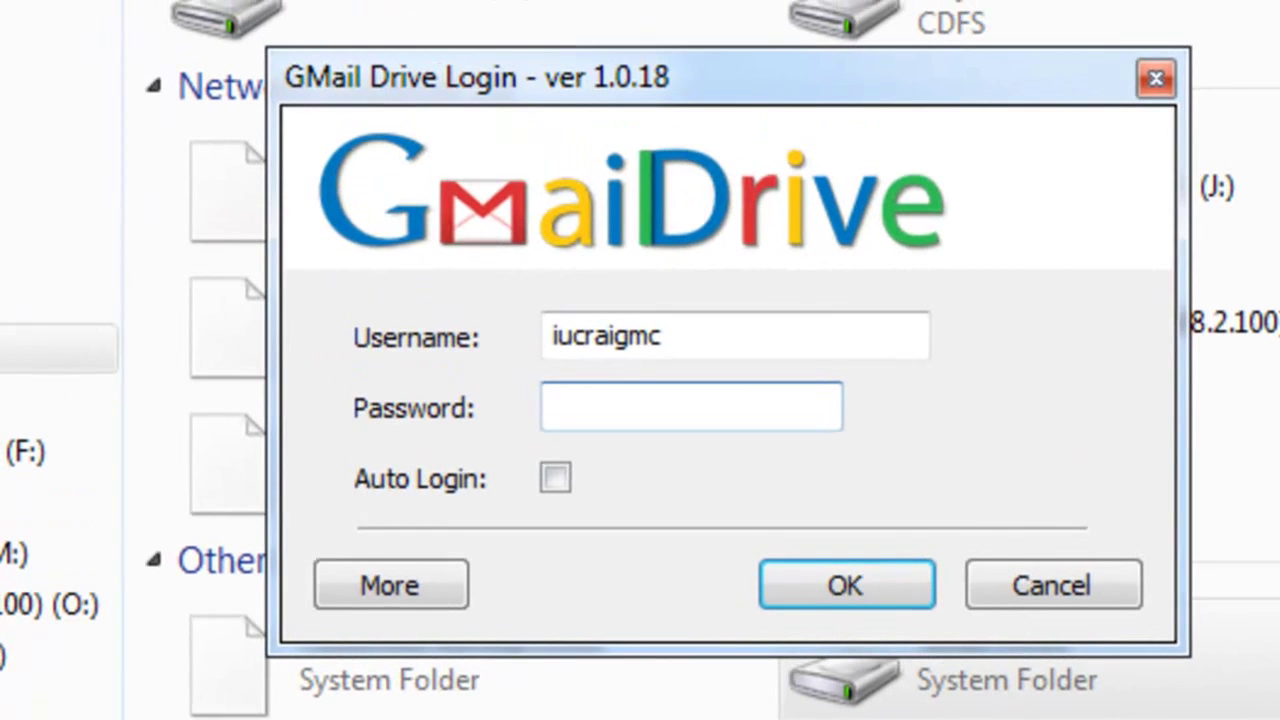
type("••")
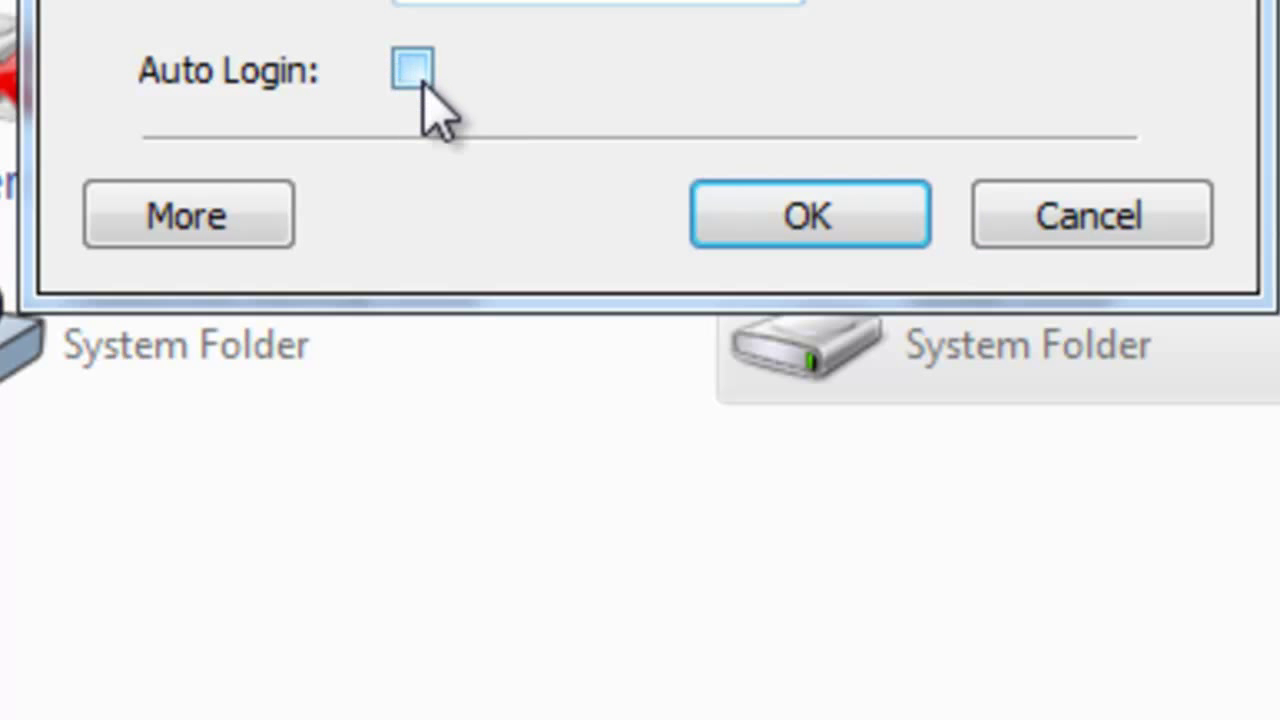
left_click(809, 240)
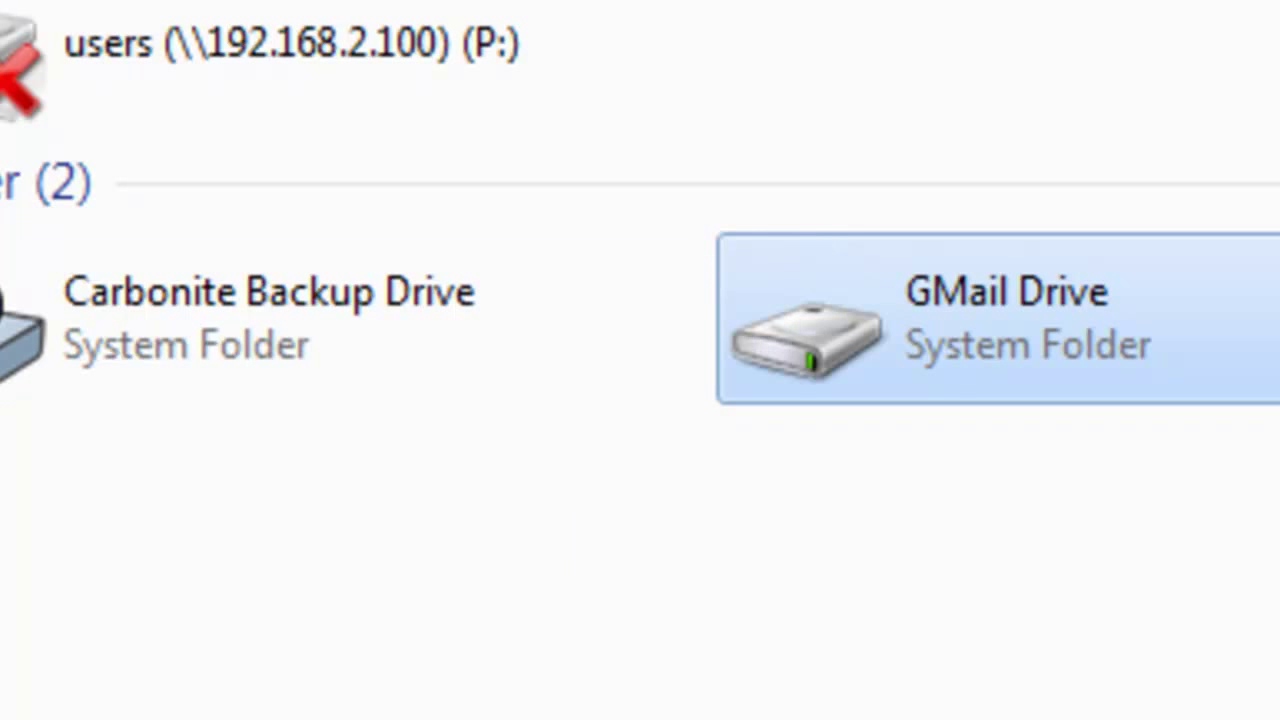
- Open the GMail Drive folder and drag gmail.png from the desktop into it
double_click(1014, 366)
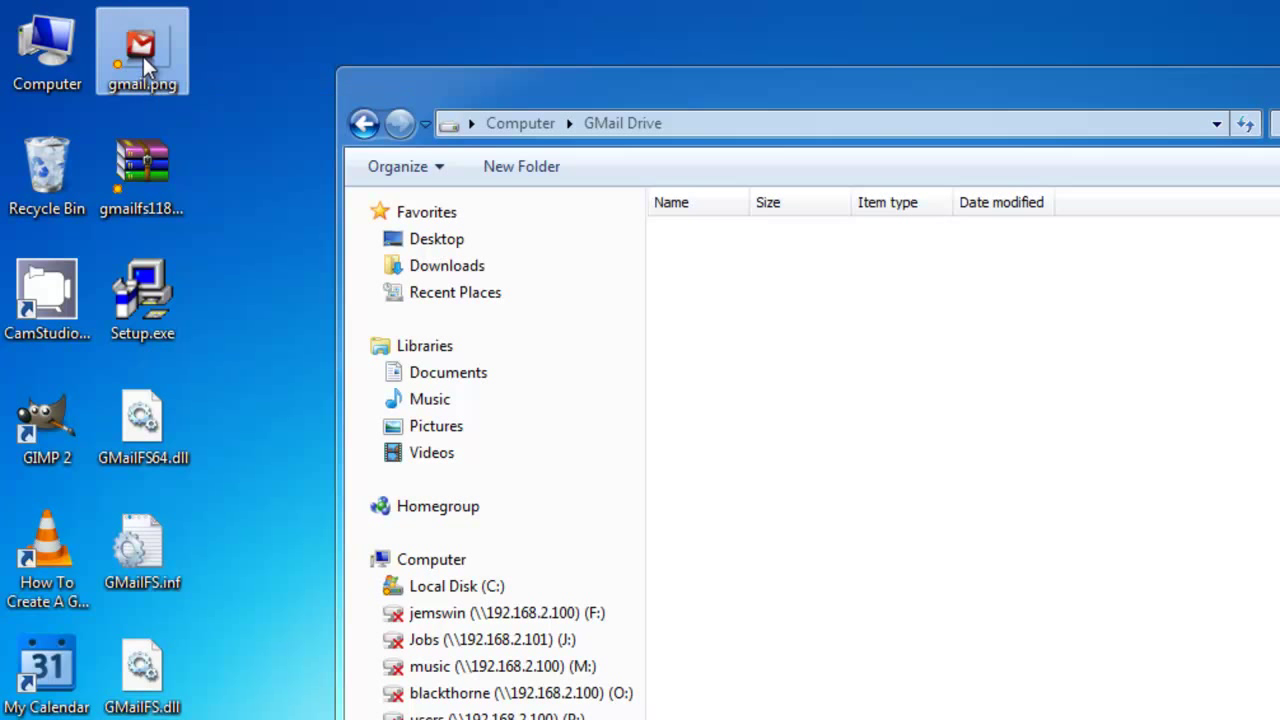
left_click_drag(143, 56, 808, 364)
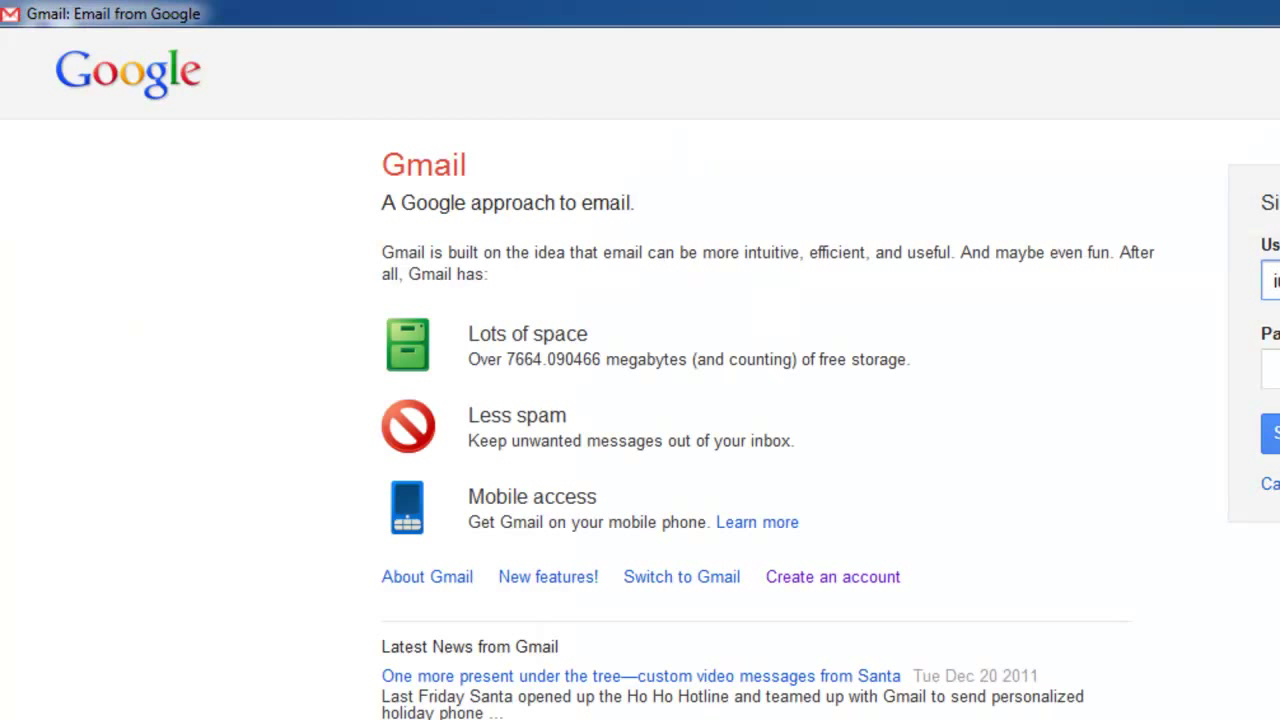
- Enter the Gmail password, view the GMAILFS: /gmail.png message's attachment, and return to the inbox
key("Tab")
type("a")
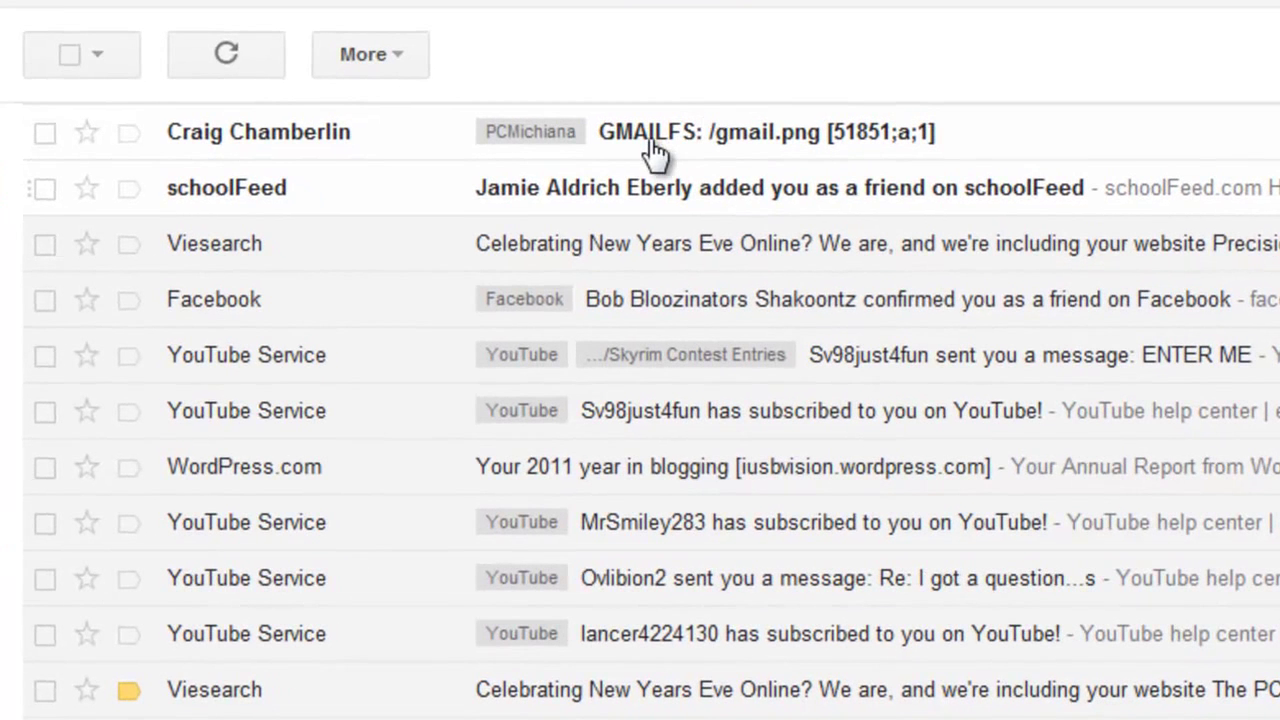
left_click(670, 140)
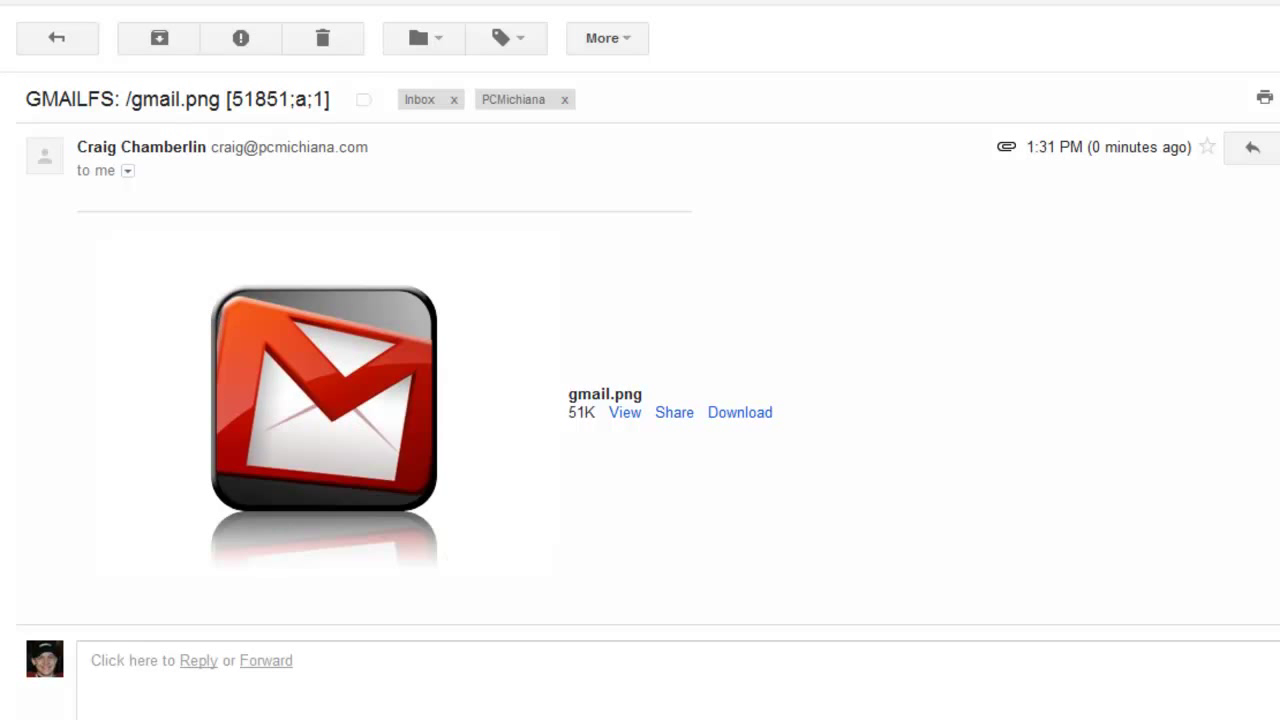
key("u")
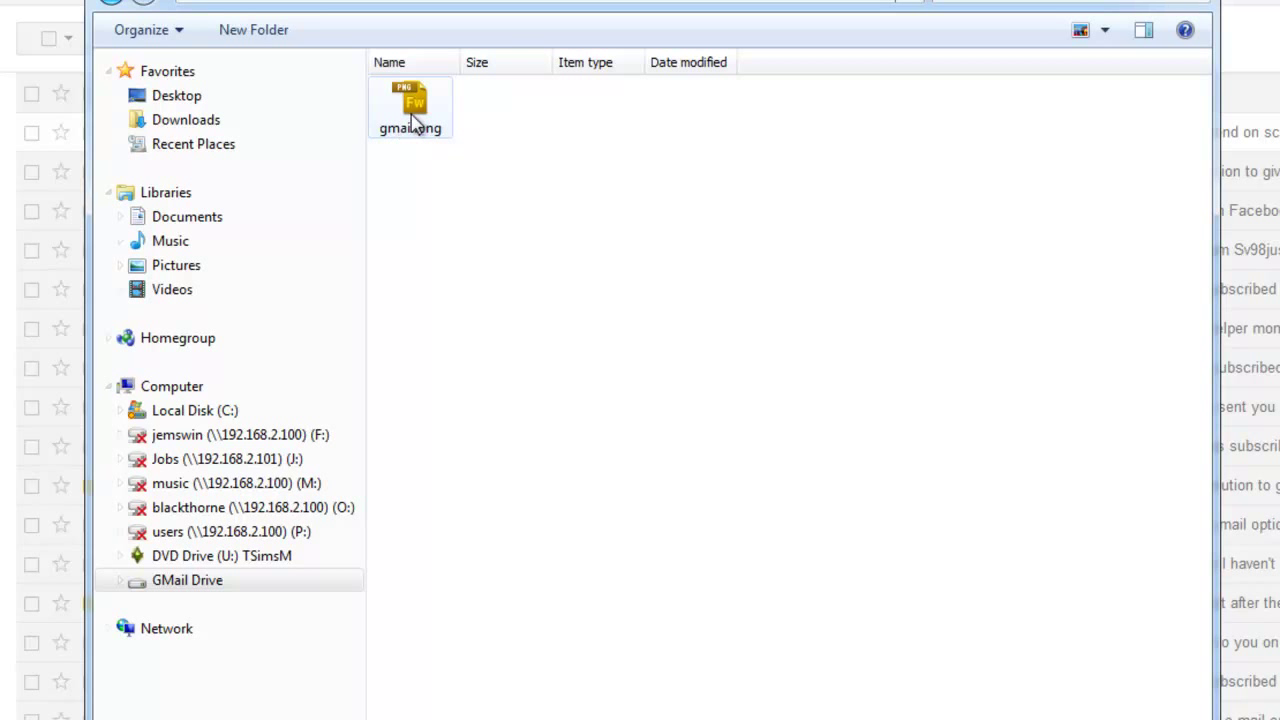
- Issue a delete on gmail.png in the GMail Drive folder and answer the confirmation prompt
left_click(415, 120)
key("Delete")
key("Return")
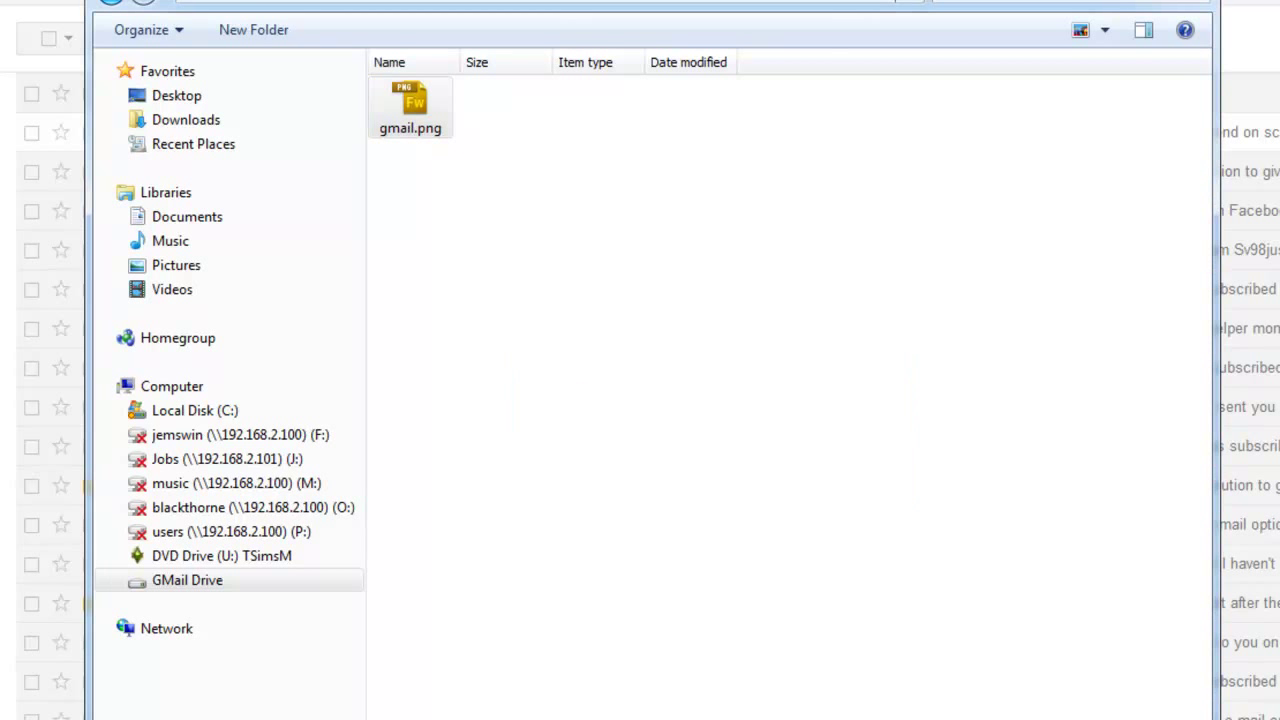